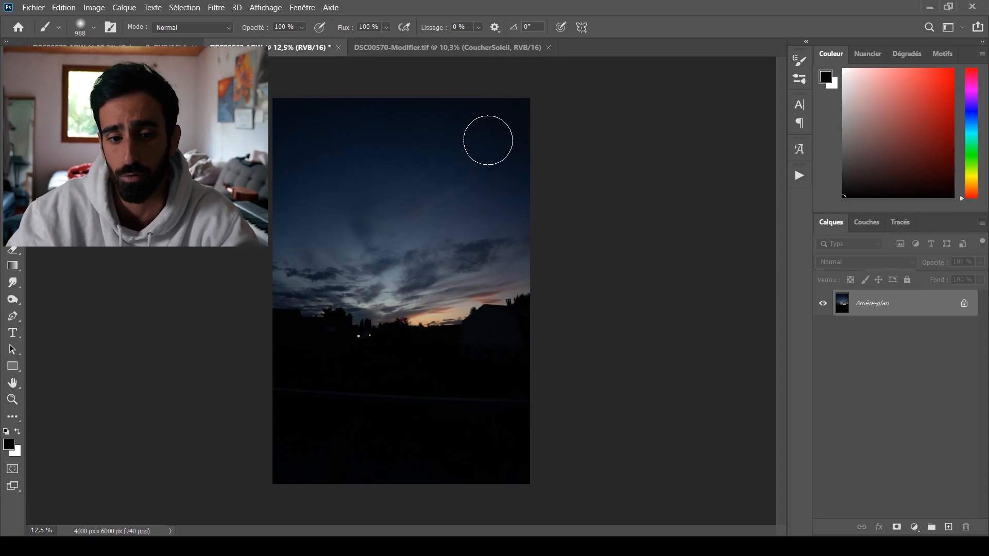
# Unlock the background of DSC00563.ARW and bring that sky photo into DSC00570.ARW as a layer beneath Calque 0
pyautogui.hotkey('ctrl', 'Tab')
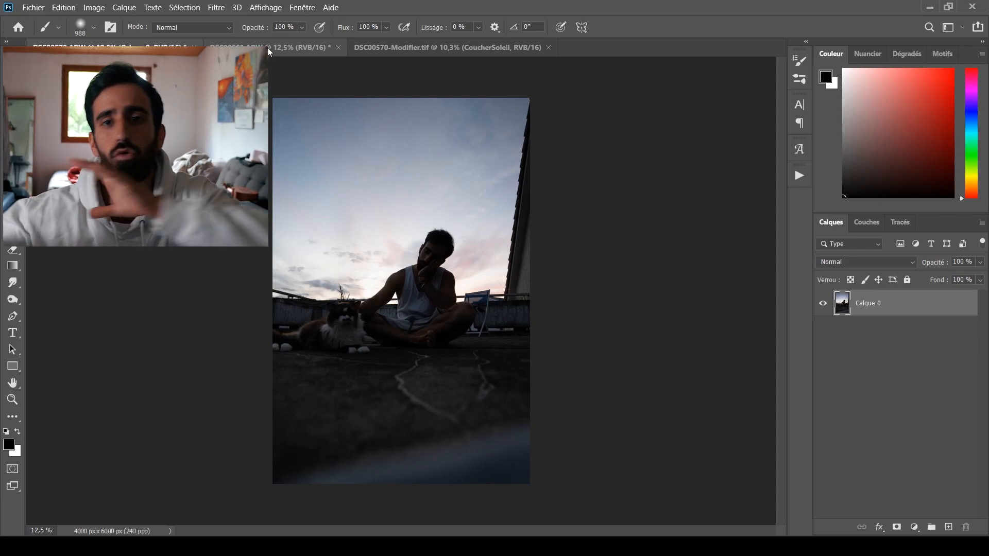
pyautogui.click(267, 48)
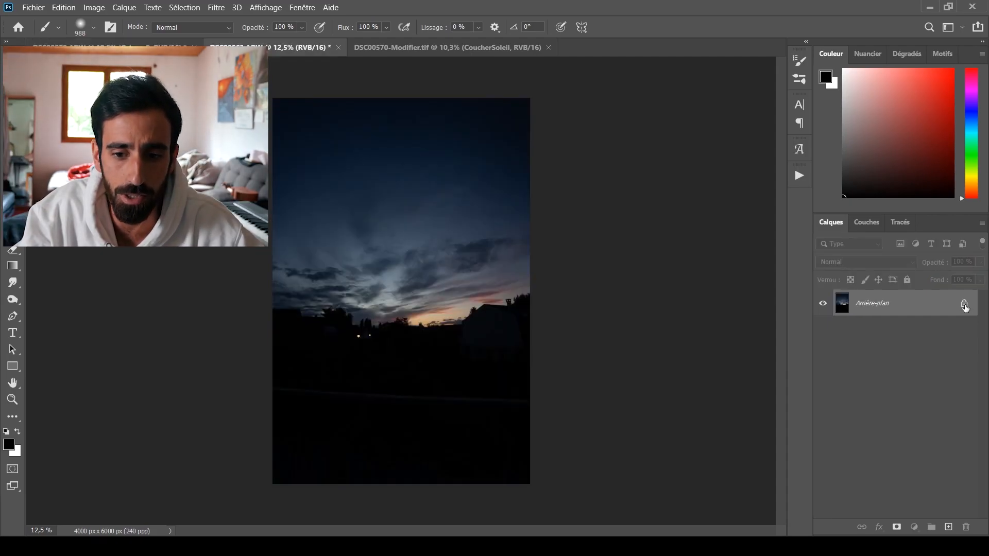
pyautogui.click(964, 303)
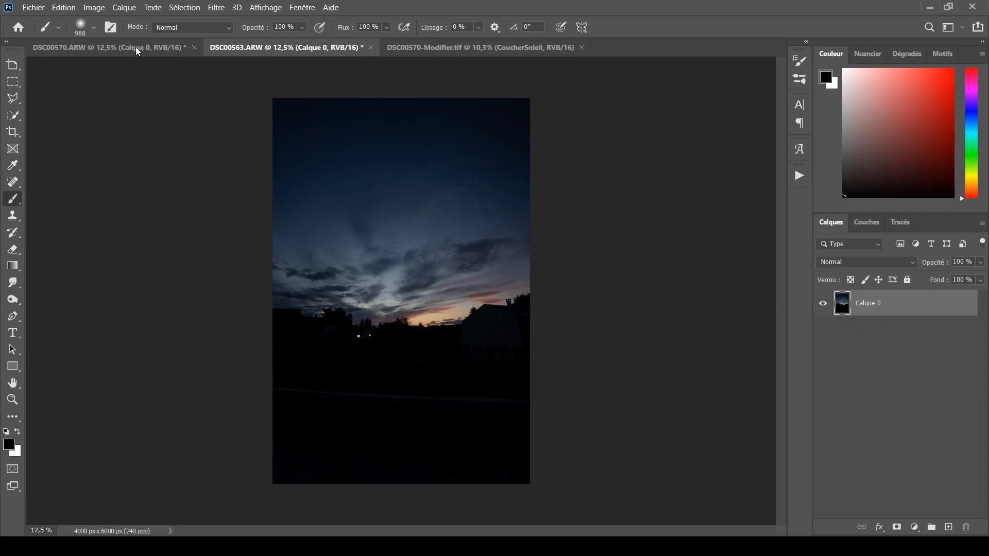
pyautogui.moveTo(139, 51); pyautogui.dragTo(697, 315)
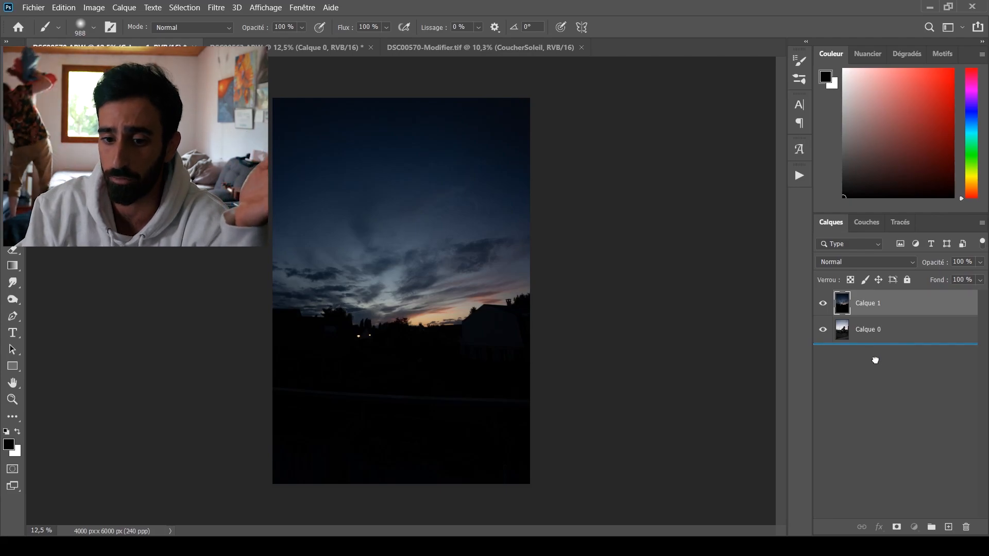
pyautogui.moveTo(875, 360); pyautogui.dragTo(877, 364)
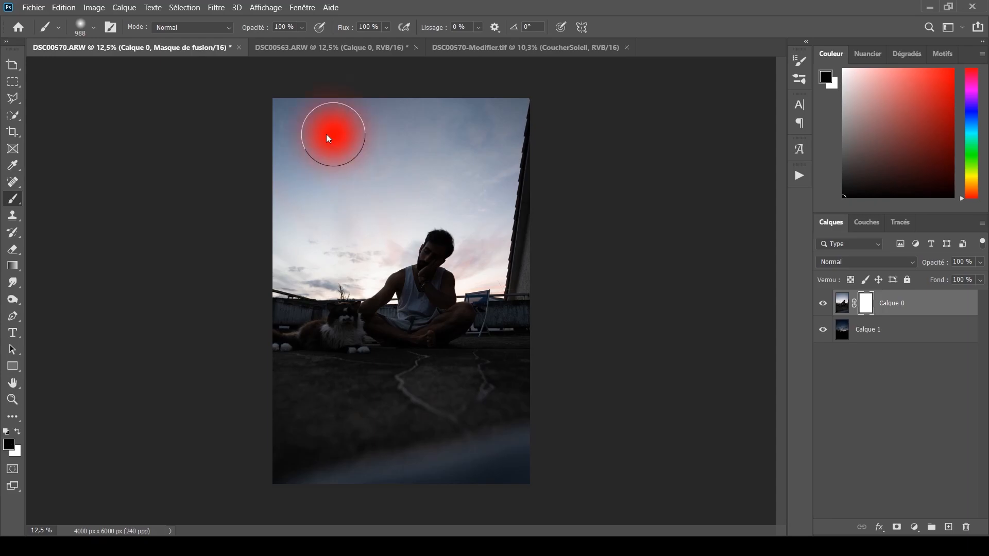
# Paint black over part of the sky on Calque 0's mask, and quick-select the sky for refinement in Select and Mask
pyautogui.moveTo(351, 121)
pyautogui.mouseDown()
pyautogui.moveTo(256, 107)
pyautogui.moveTo(261, 153)
pyautogui.moveTo(278, 175)
pyautogui.moveTo(356, 200)
pyautogui.moveTo(363, 222)
pyautogui.moveTo(296, 241)
pyautogui.moveTo(290, 267)
pyautogui.mouseUp()
pyautogui.moveTo(380, 192); pyautogui.dragTo(375, 190)
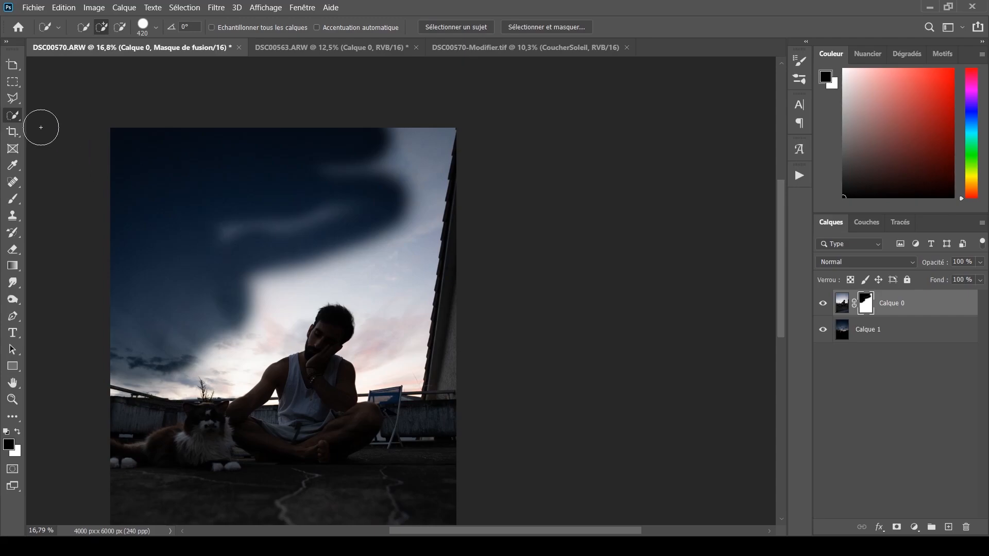
pyautogui.moveTo(213, 322); pyautogui.dragTo(308, 237)
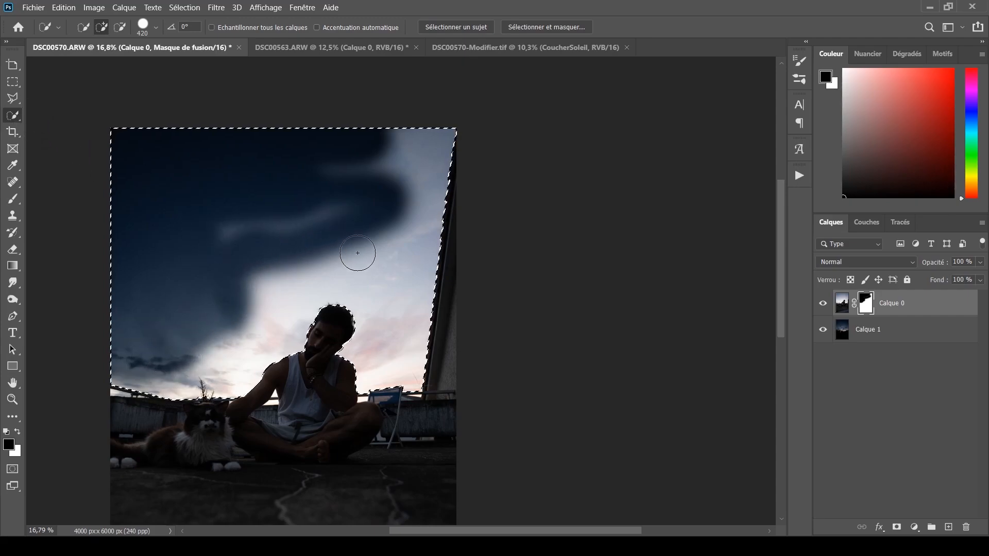
pyautogui.click(546, 26)
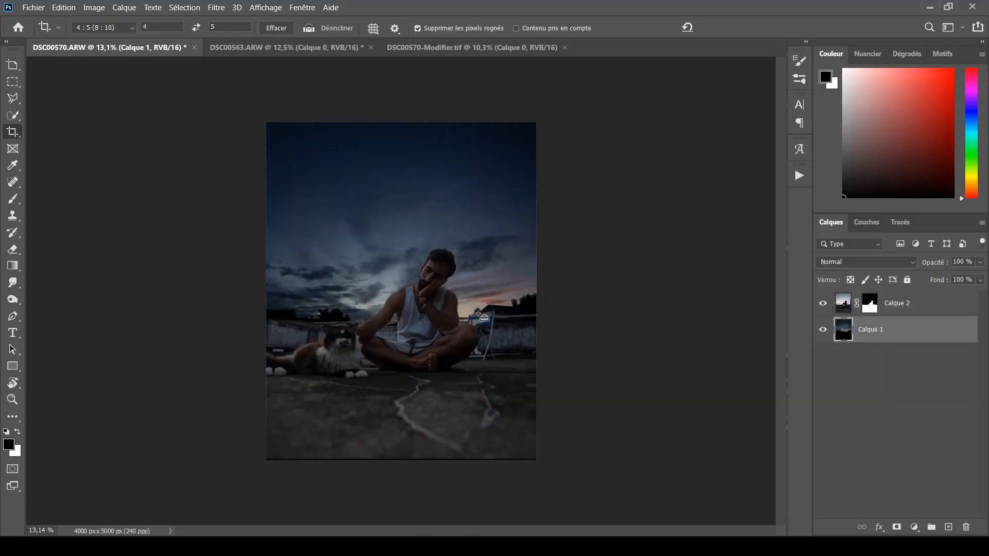
# Try to reposition the Calque 1 sky with Free Transform, and confirm the 4:5 crop
pyautogui.hotkey('ctrl', 't')
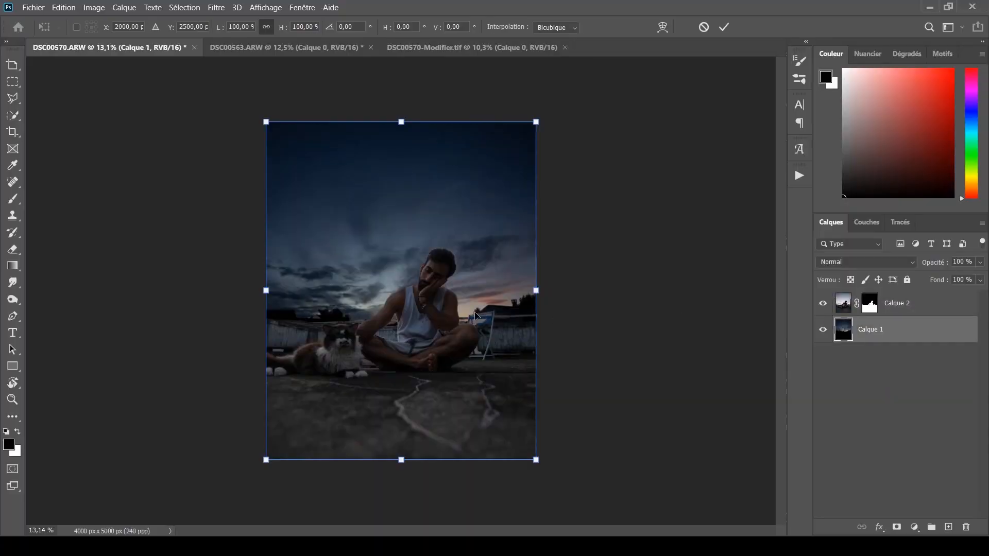
pyautogui.moveTo(472, 278); pyautogui.dragTo(473, 303)
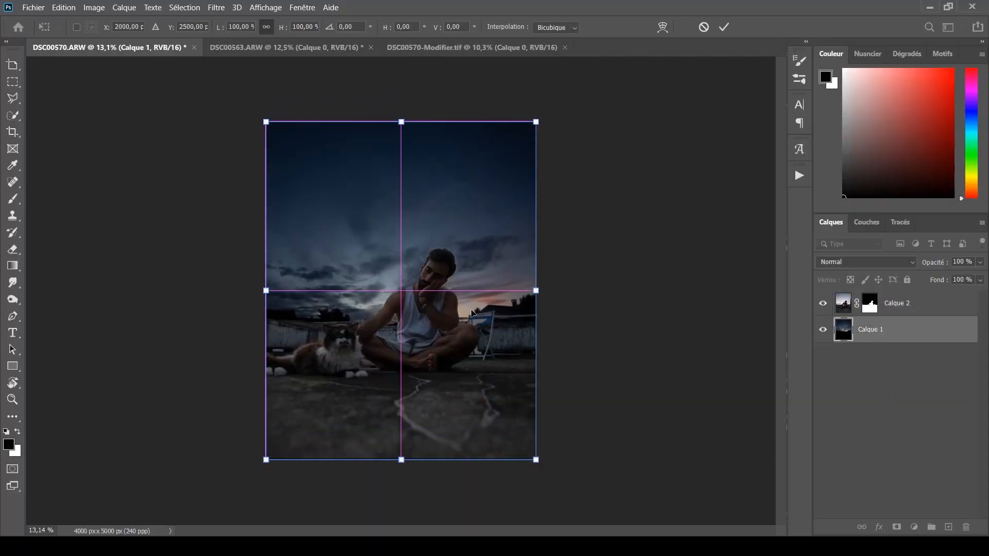
pyautogui.click(931, 392)
pyautogui.click(636, 223)
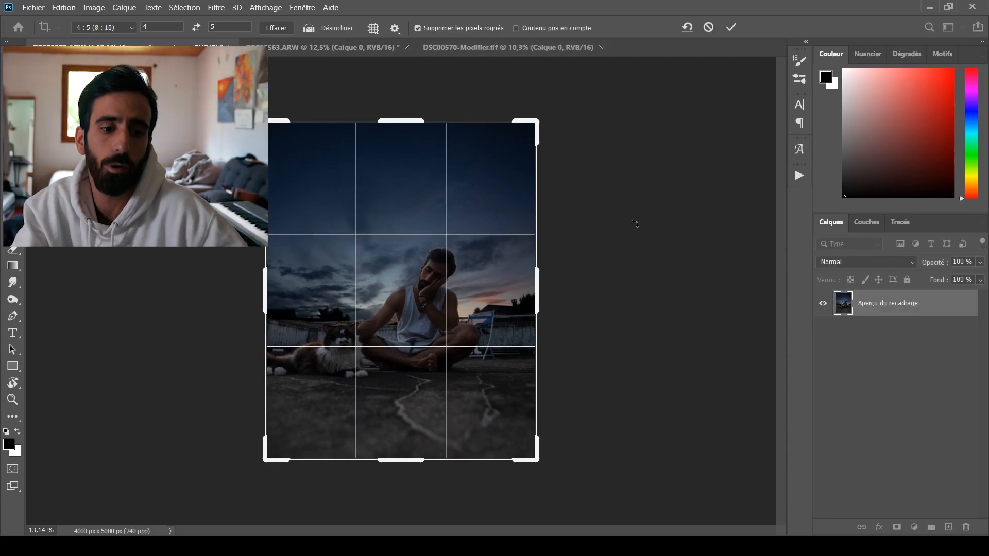
pyautogui.press('Return')
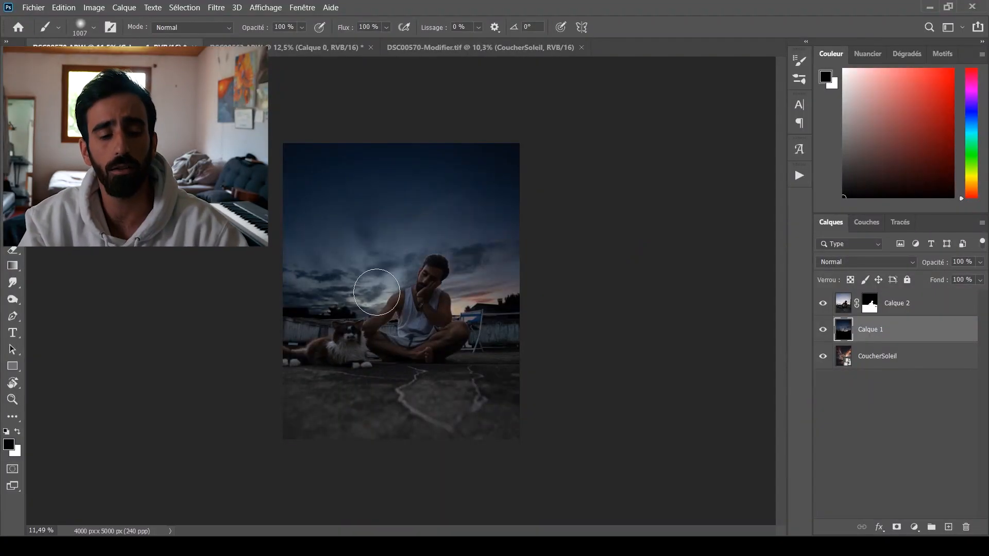
# Hide and show Calque 1 to preview the CoucherSoleil sky beneath it
pyautogui.click(824, 333)
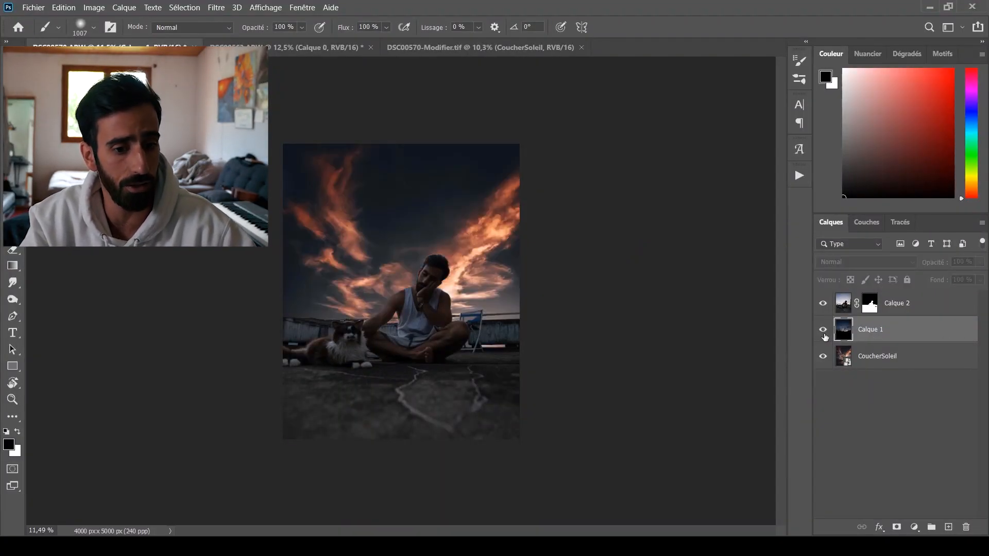
pyautogui.click(824, 333)
pyautogui.scroll(3, 363, 276)
pyautogui.scroll(-2, 311, 353)
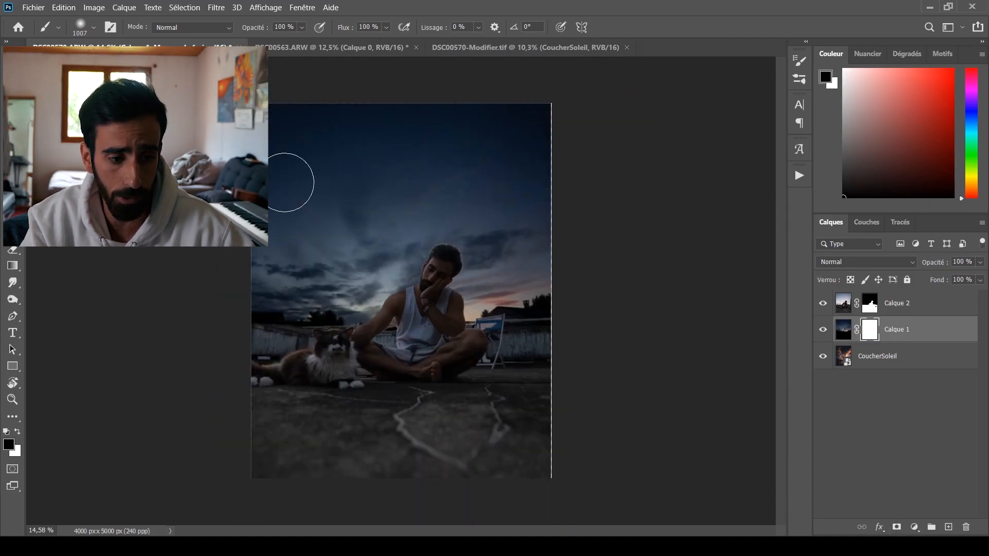
# Paint black over the upper sky on Calque 1's mask to reveal the orange clouds of CoucherSoleil
pyautogui.moveTo(302, 145)
pyautogui.mouseDown()
pyautogui.moveTo(342, 169)
pyautogui.moveTo(375, 235)
pyautogui.moveTo(311, 237)
pyautogui.moveTo(353, 228)
pyautogui.mouseUp()
pyautogui.moveTo(463, 221); pyautogui.dragTo(428, 249)
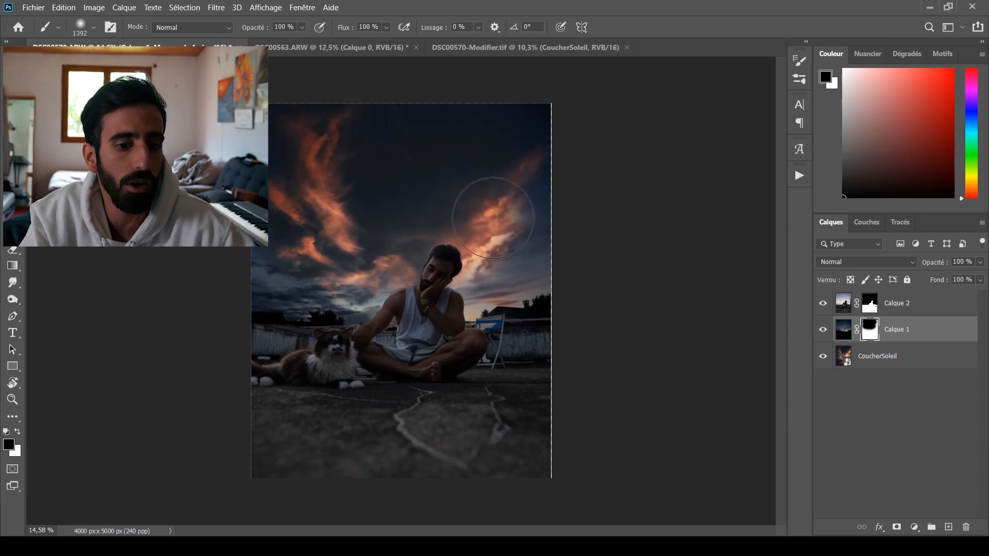
pyautogui.moveTo(493, 218); pyautogui.dragTo(516, 227)
pyautogui.moveTo(516, 227); pyautogui.dragTo(468, 242)
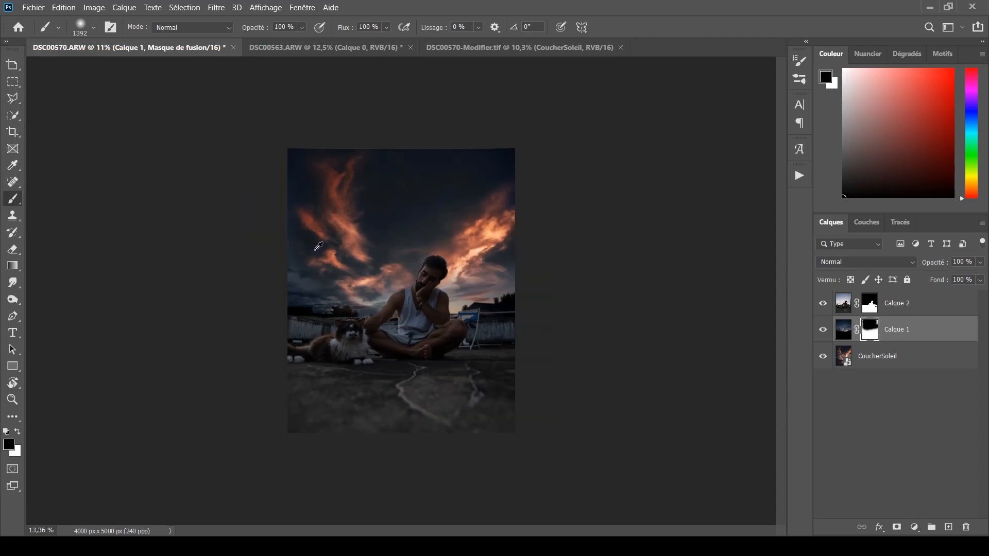
pyautogui.scroll(5, 315, 250)
pyautogui.keyDown('alt'); pyautogui.rightClick(316, 254); pyautogui.keyUp('alt')
pyautogui.press('x')
pyautogui.scroll(6, 319, 351)
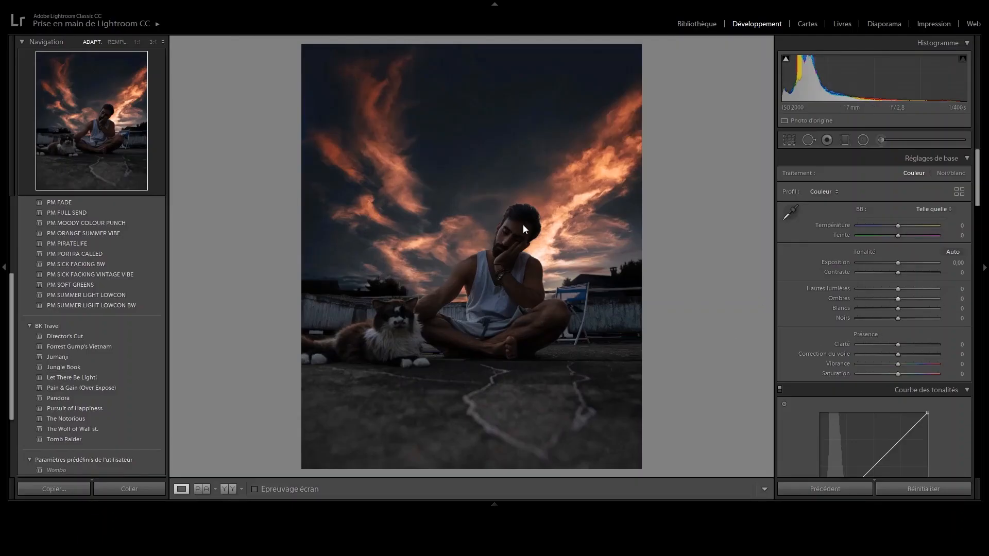
# In Lightroom, inspect the face at 1:1 and set contrast +7, highlights −39, shadows +63, whites +48 and blacks +4
pyautogui.click(530, 237)
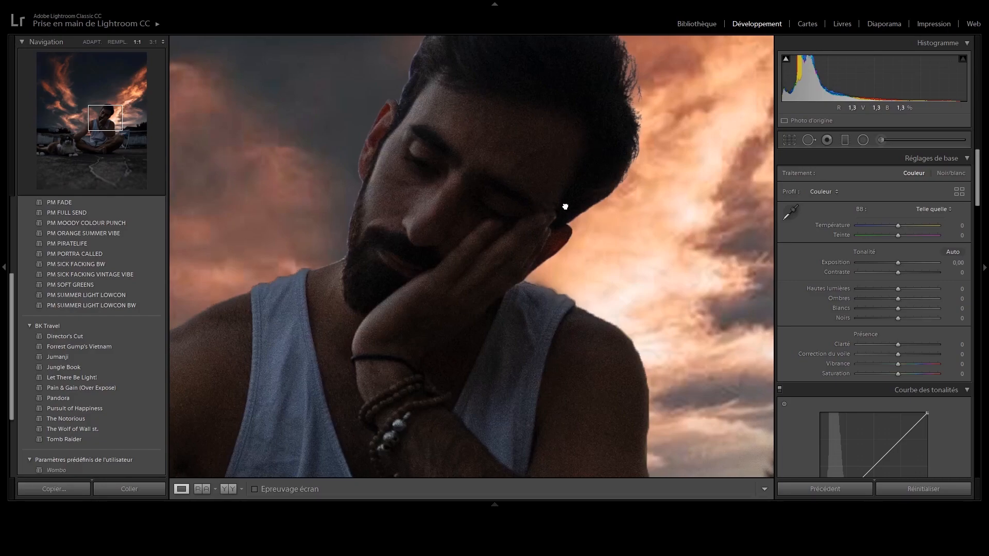
pyautogui.click(565, 206)
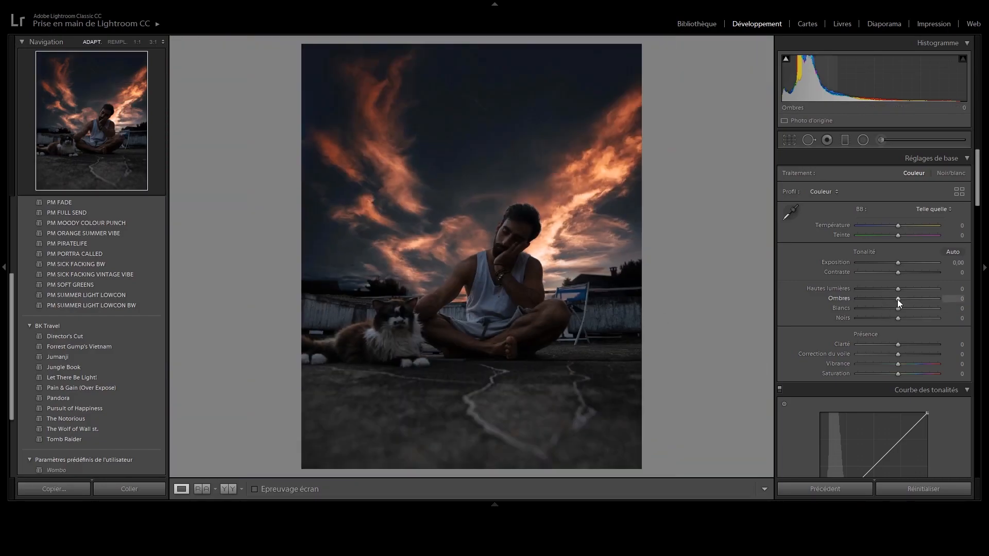
pyautogui.moveTo(898, 299); pyautogui.dragTo(911, 300)
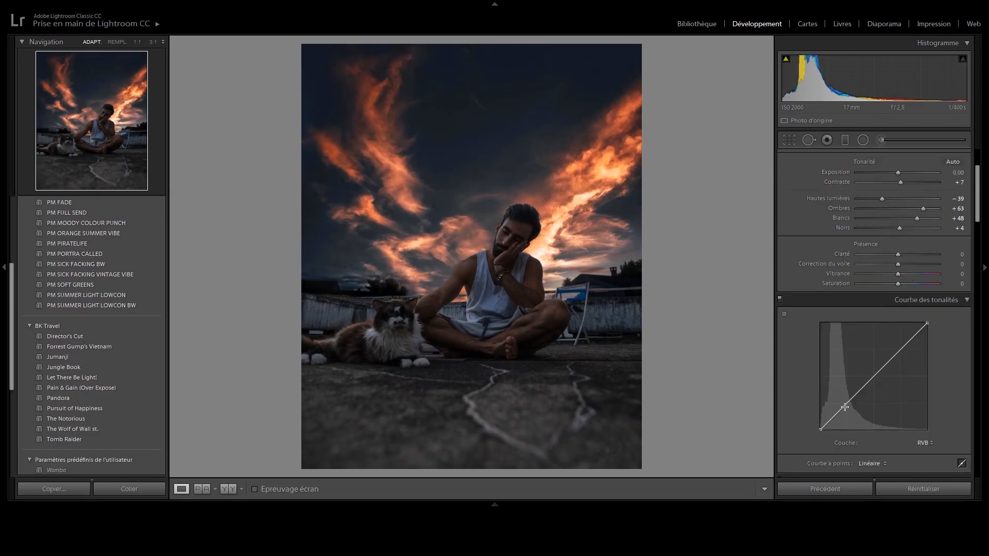
# Adjust a point in the darker range of the RGB tone curve and compare the photo before and after
pyautogui.moveTo(846, 409); pyautogui.dragTo(848, 404)
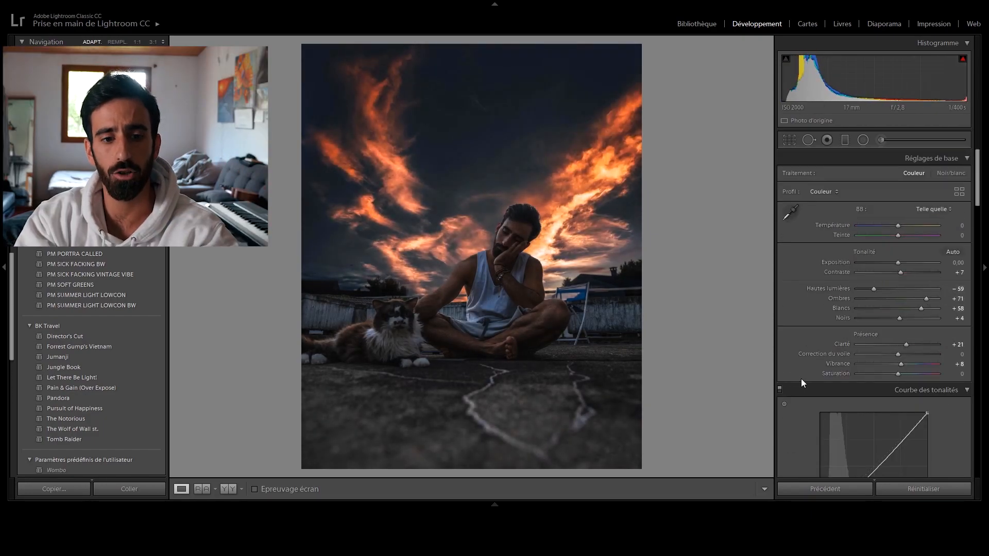
pyautogui.press('y')
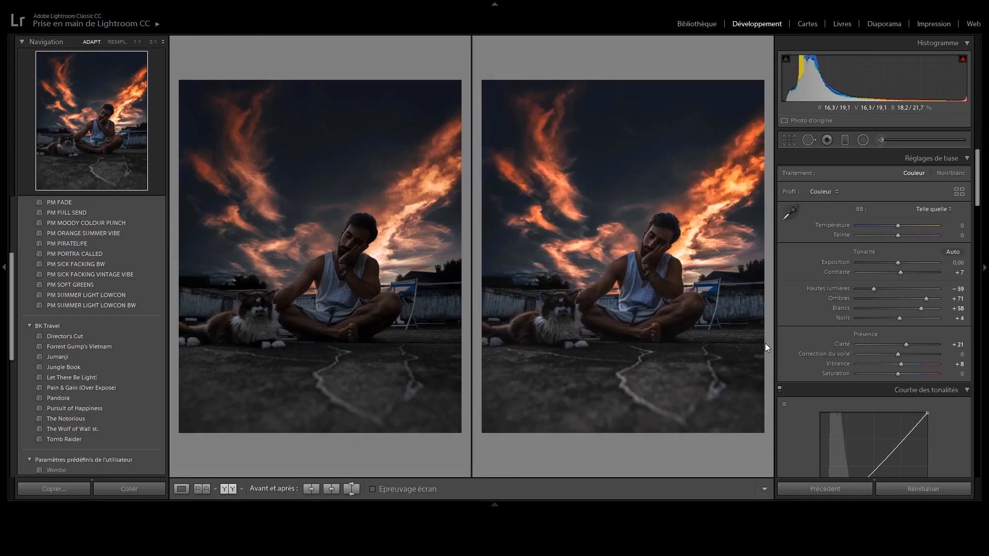
pyautogui.press('y')
# In the camera calibration, set the green primary hue to +35, raise the red primary hue and lower the blue primary hue
pyautogui.scroll(-10, 792, 249)
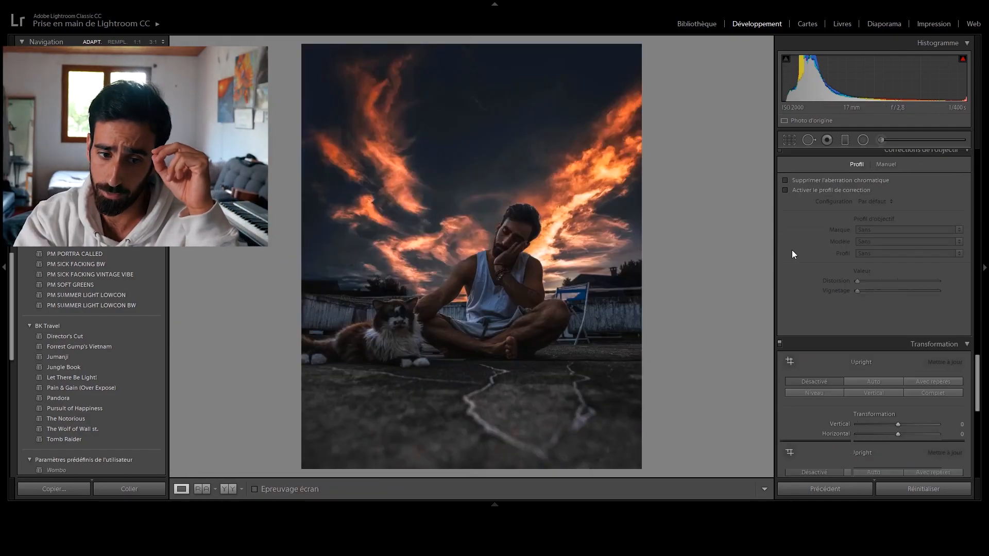
pyautogui.scroll(-1, 792, 250)
pyautogui.moveTo(898, 420); pyautogui.dragTo(910, 421)
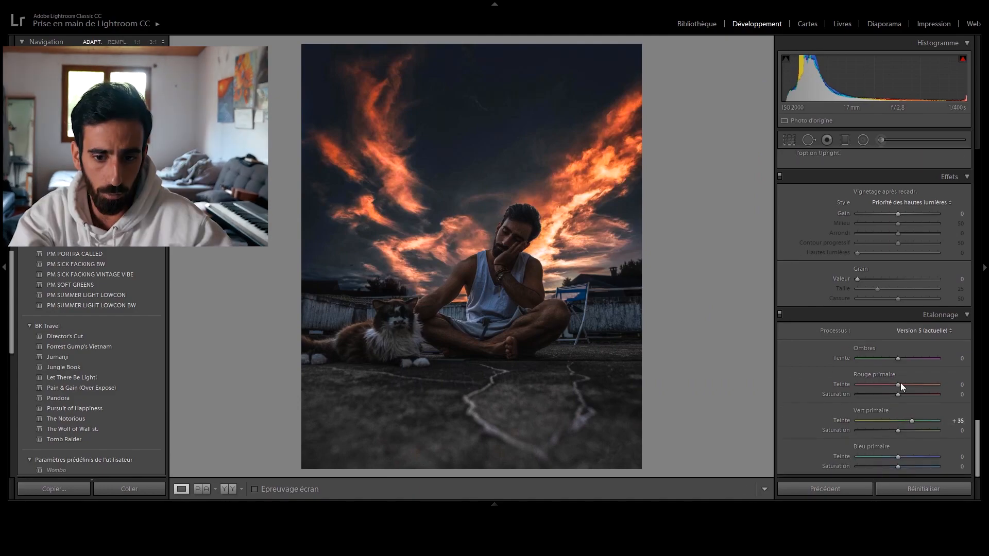
pyautogui.moveTo(901, 384); pyautogui.dragTo(906, 384)
pyautogui.moveTo(900, 460); pyautogui.dragTo(888, 456)
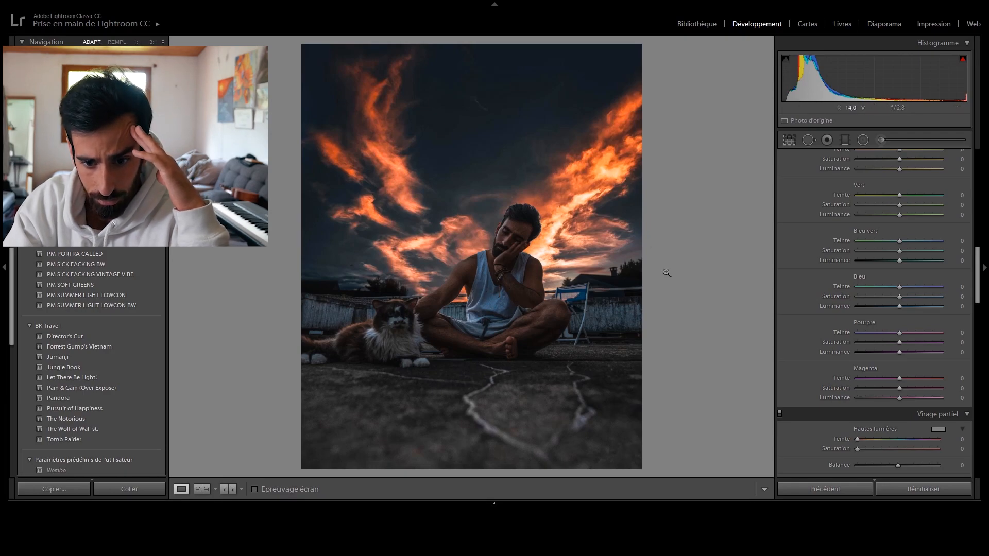
# Set the blue saturation to −100 and luminance to +44, the yellow luminance to +30, and the orange hue to 0
pyautogui.moveTo(899, 297); pyautogui.dragTo(985, 306)
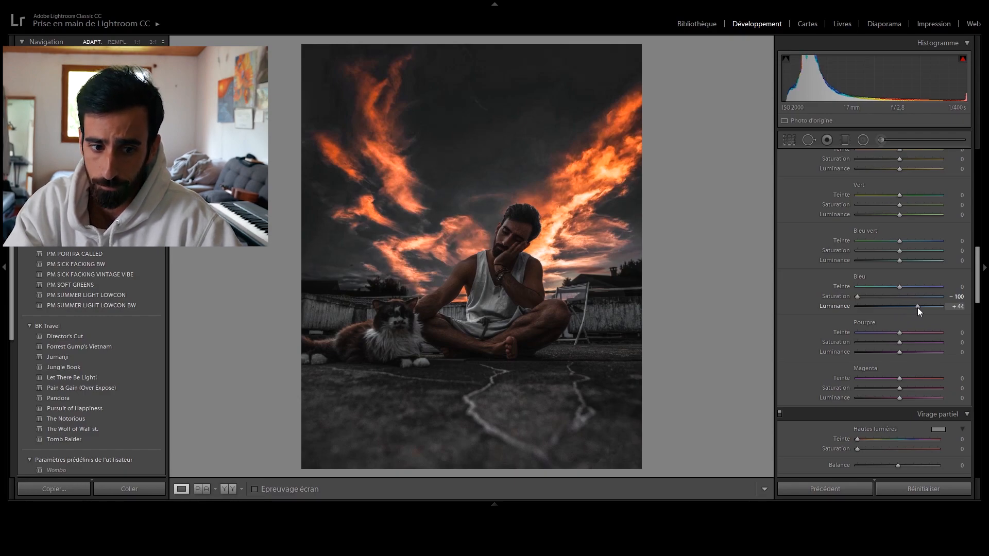
pyautogui.press('y')
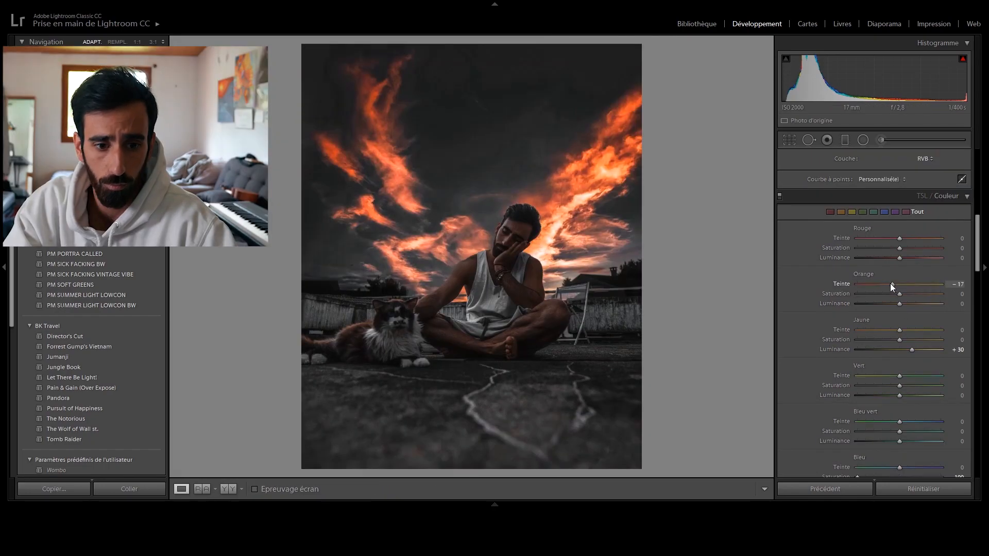
pyautogui.moveTo(891, 284)
pyautogui.mouseDown()
pyautogui.moveTo(845, 285)
pyautogui.moveTo(898, 283)
pyautogui.mouseUp()
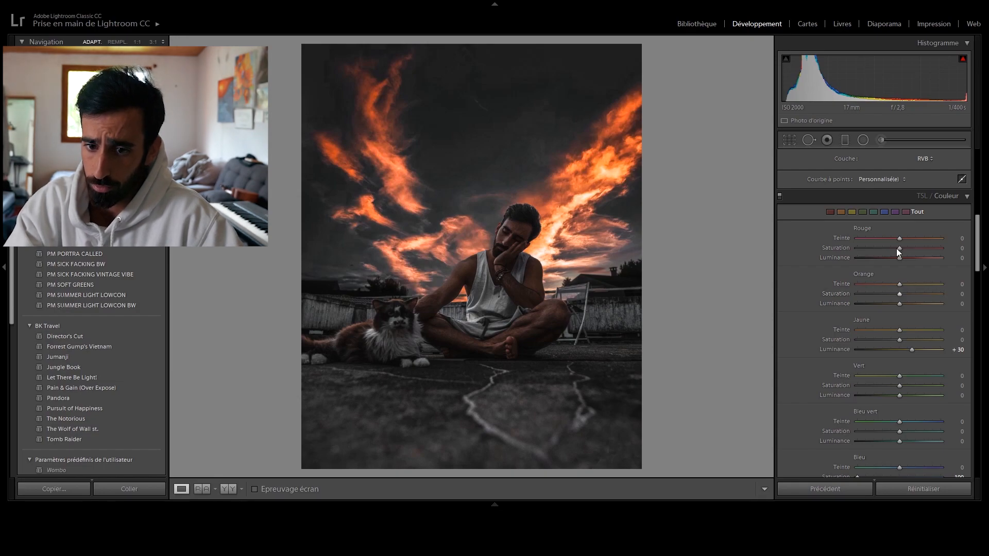
# Set the red hue to −40, saturation to +8 and luminance to +18, and compare before and after
pyautogui.moveTo(896, 239); pyautogui.dragTo(886, 239)
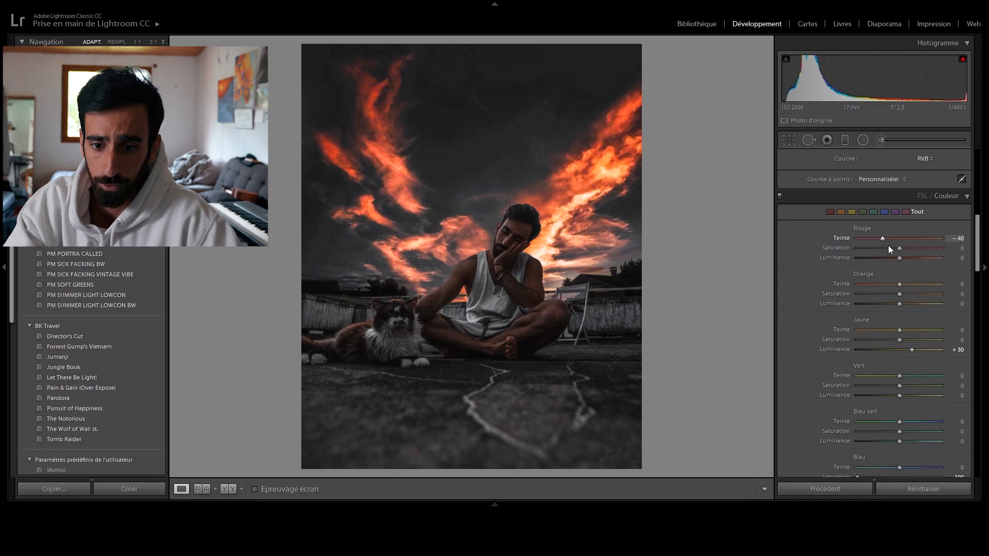
pyautogui.moveTo(900, 249); pyautogui.dragTo(907, 259)
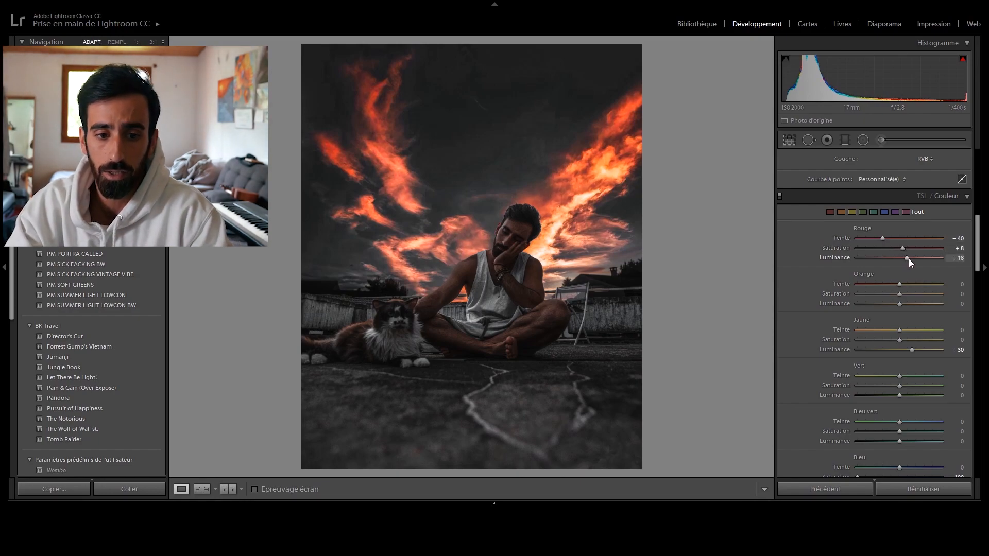
pyautogui.press('y')
pyautogui.press('y')
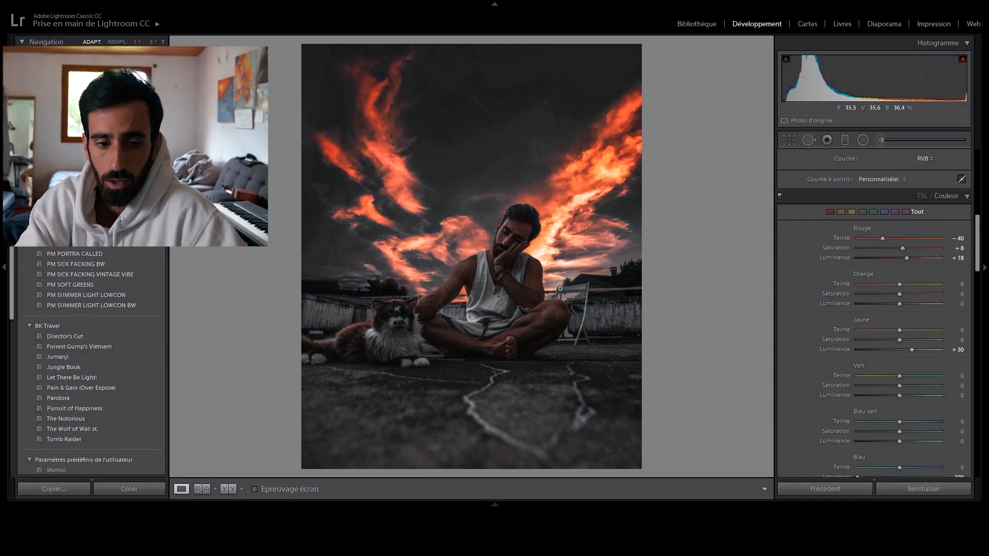
# Paint an adjustment brush mask over the man's skin on face, arms and legs, and hide the mask overlay
pyautogui.scroll(8, 841, 227)
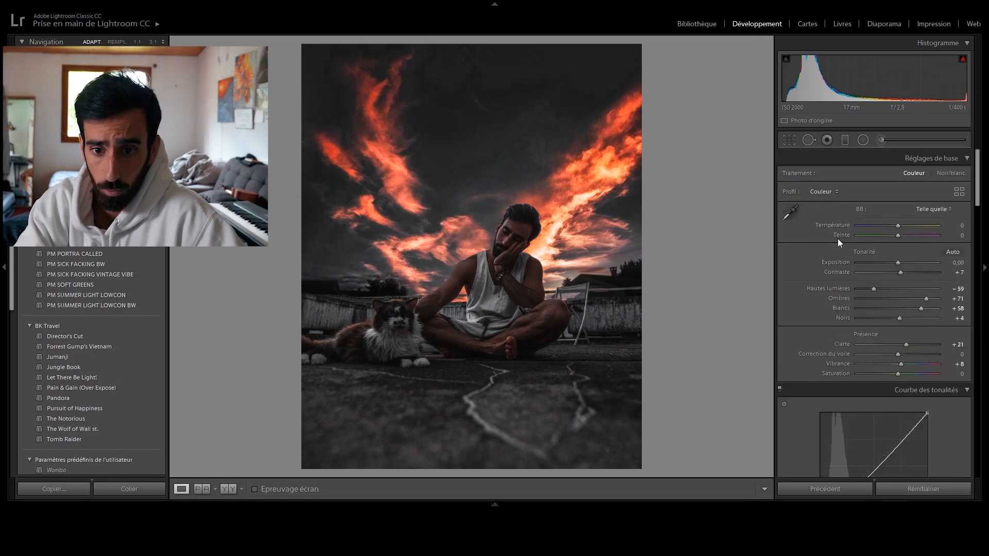
pyautogui.click(881, 140)
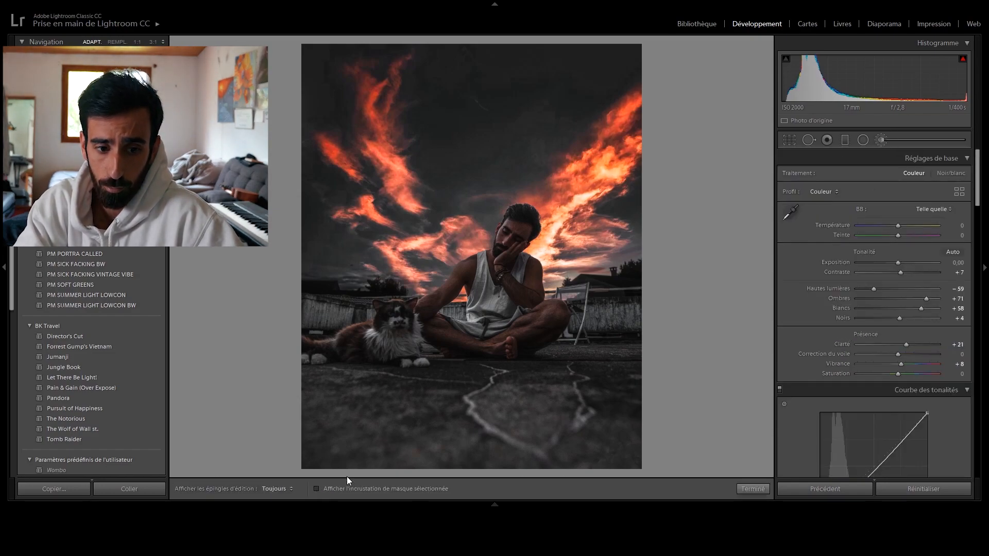
pyautogui.moveTo(468, 274)
pyautogui.mouseDown()
pyautogui.moveTo(469, 282)
pyautogui.moveTo(492, 257)
pyautogui.moveTo(495, 273)
pyautogui.moveTo(510, 232)
pyautogui.moveTo(512, 286)
pyautogui.moveTo(435, 322)
pyautogui.moveTo(505, 346)
pyautogui.moveTo(532, 323)
pyautogui.moveTo(547, 268)
pyautogui.mouseUp()
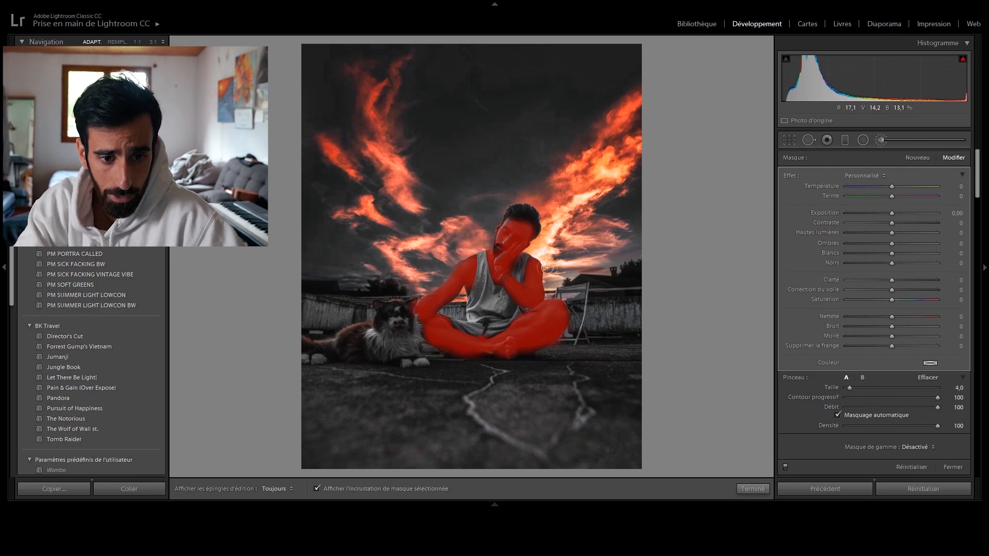
pyautogui.click(316, 489)
# Set the skin mask's temperature to 3, slightly lower its saturation, and close the adjustment brush
pyautogui.moveTo(893, 187); pyautogui.dragTo(894, 187)
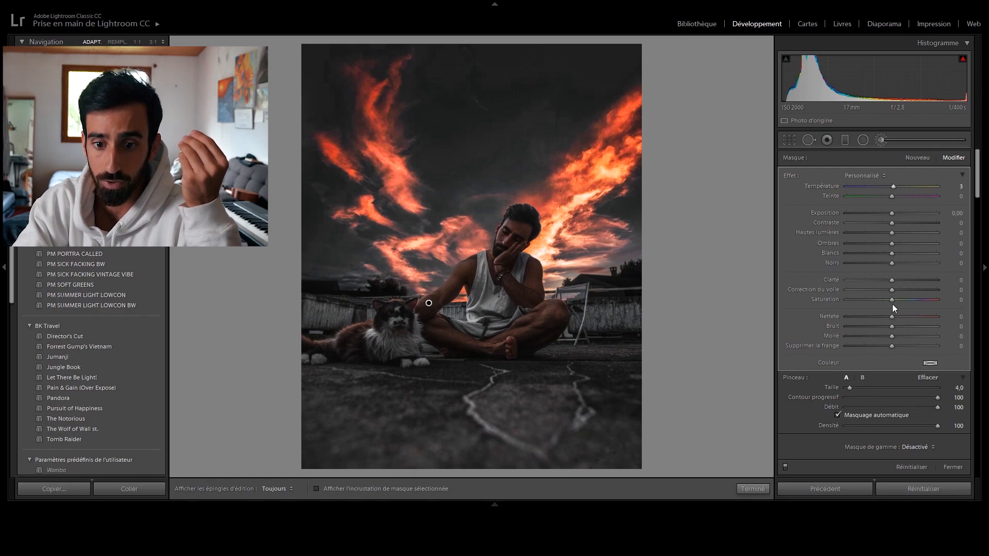
pyautogui.moveTo(892, 300); pyautogui.dragTo(889, 301)
pyautogui.press('k')
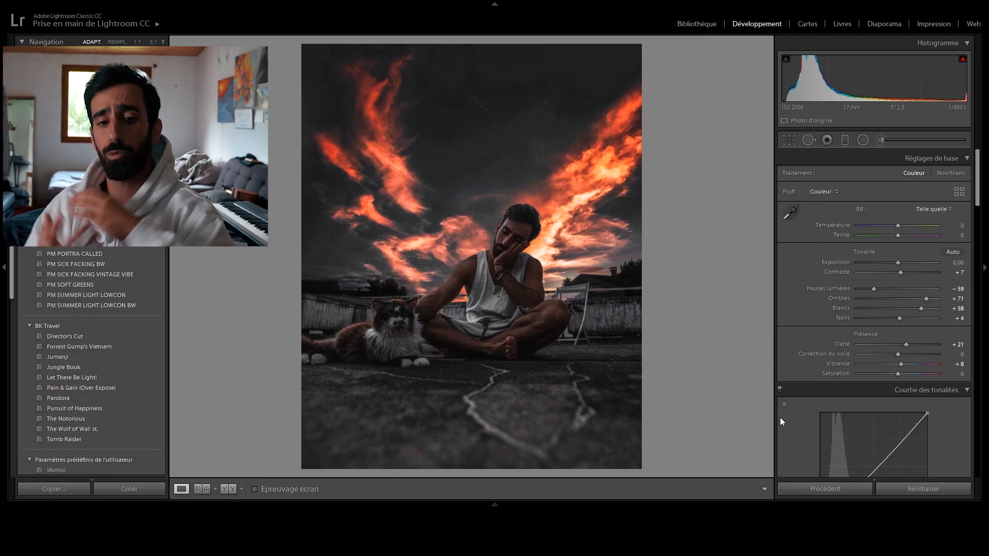
# Set the red hue to −55 and show the before and after versions side by side
pyautogui.scroll(-5, 844, 330)
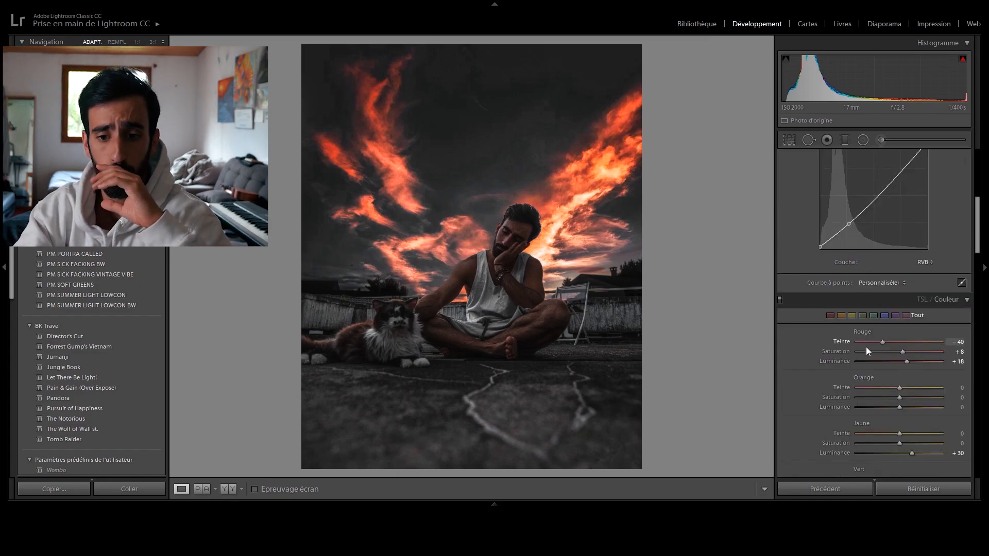
pyautogui.moveTo(877, 343); pyautogui.dragTo(875, 343)
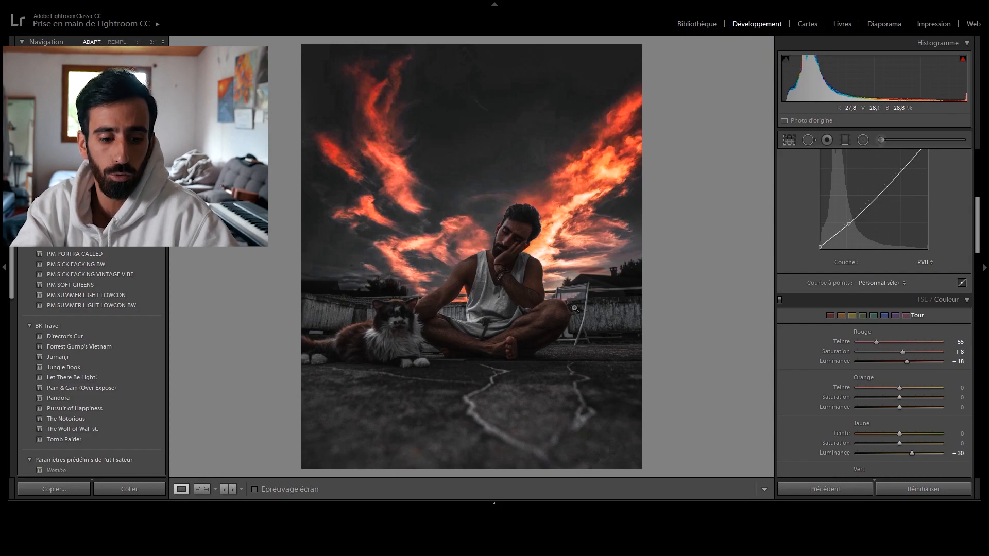
pyautogui.press('y')
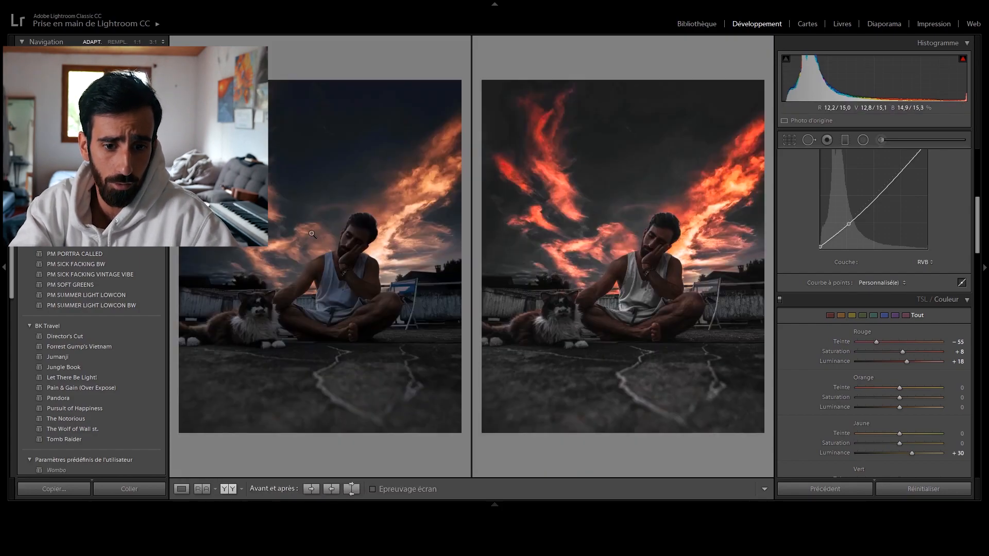